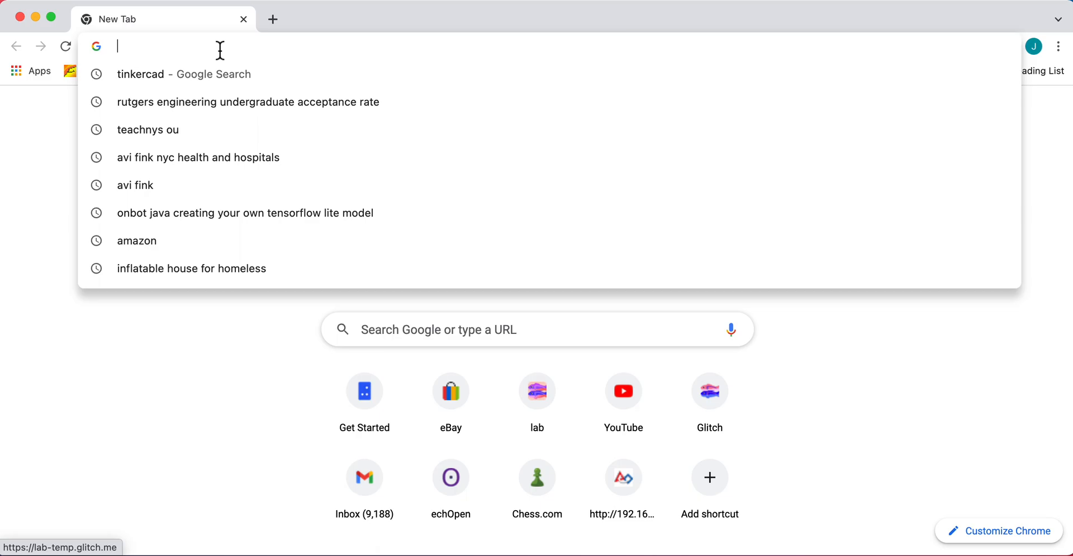
Step: Try to search the web for tinkercad
text(tinkercad)
key(Return)
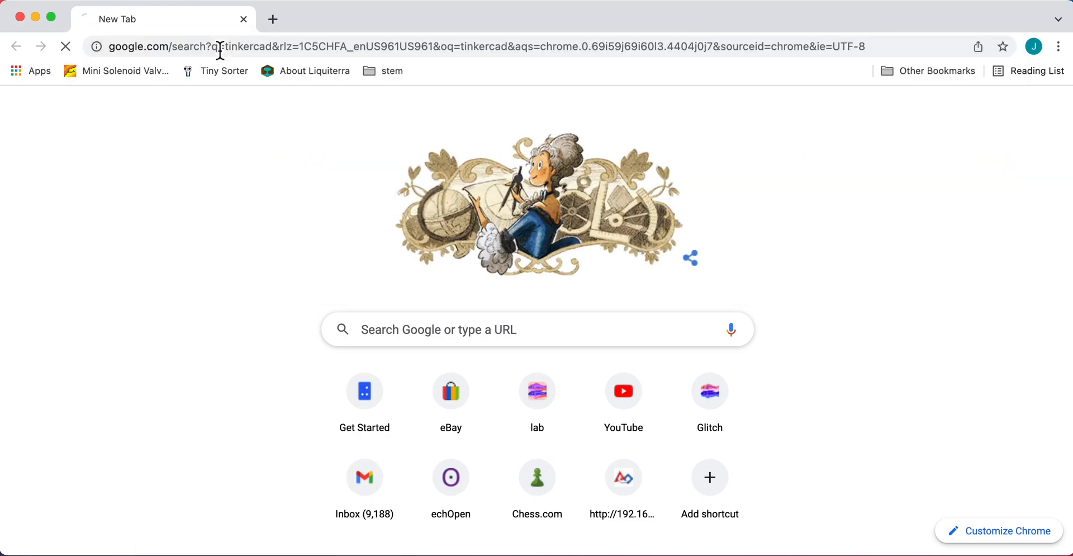
click(245, 50)
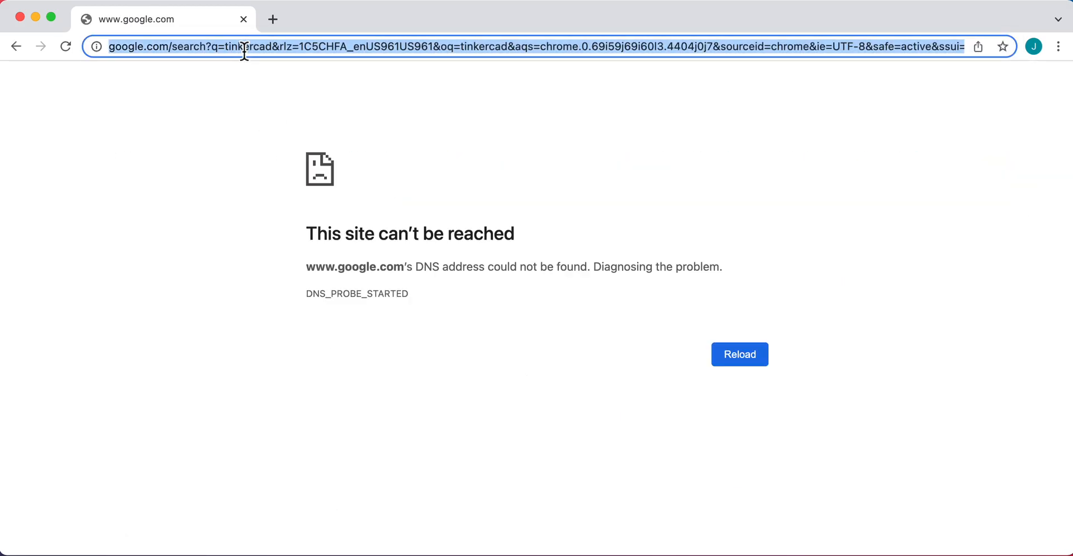
text(tinkercad)
key(Return)
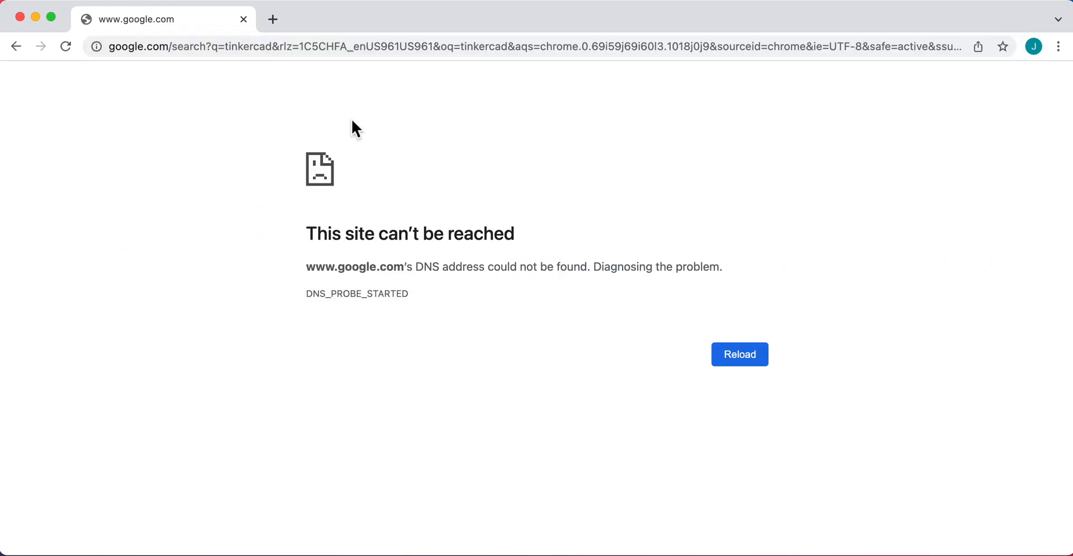
Step: Try to open tinkercad.com directly and reload the page
click(810, 50)
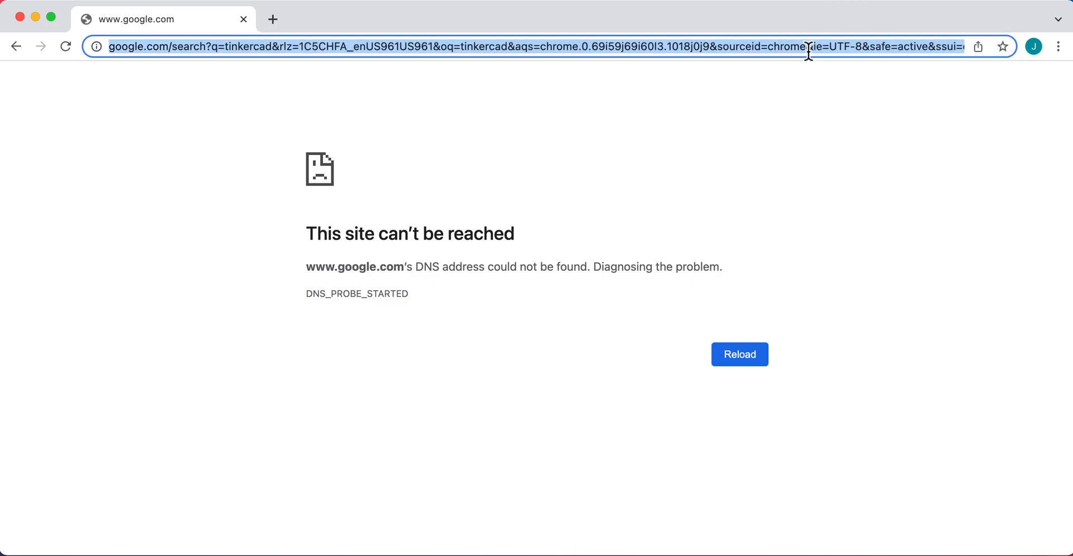
text(tinkercad.com)
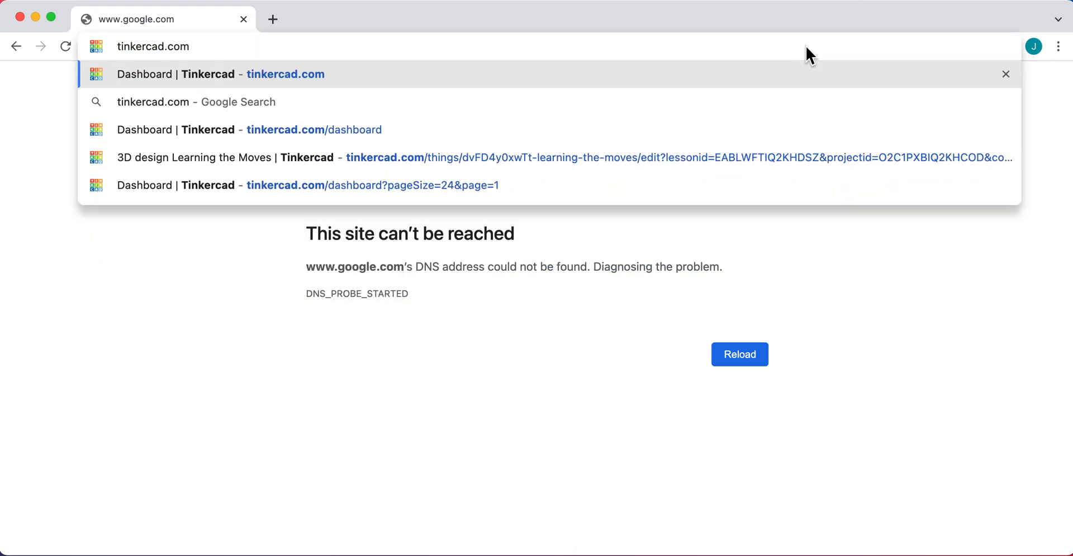
key(Return)
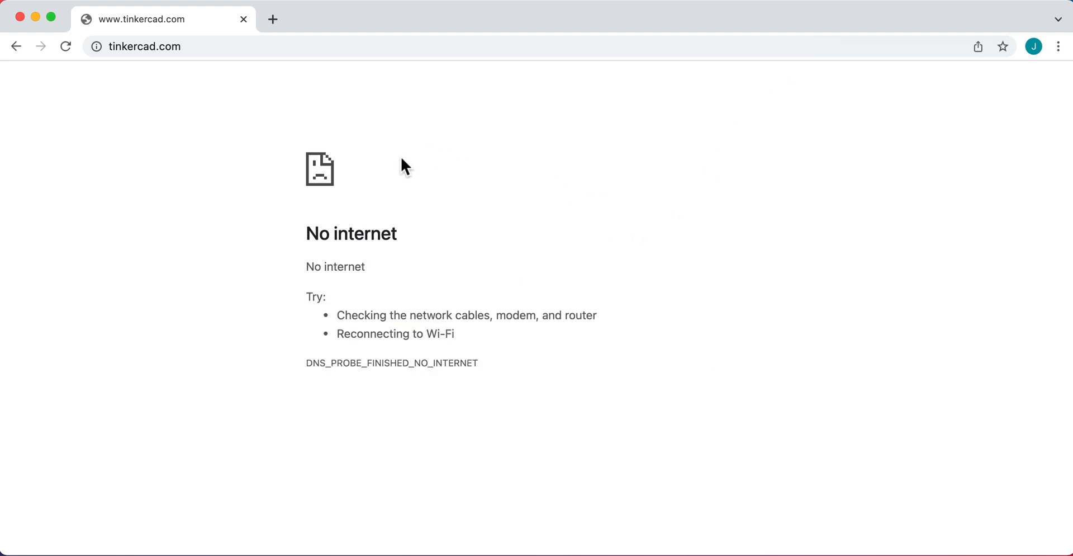
click(71, 50)
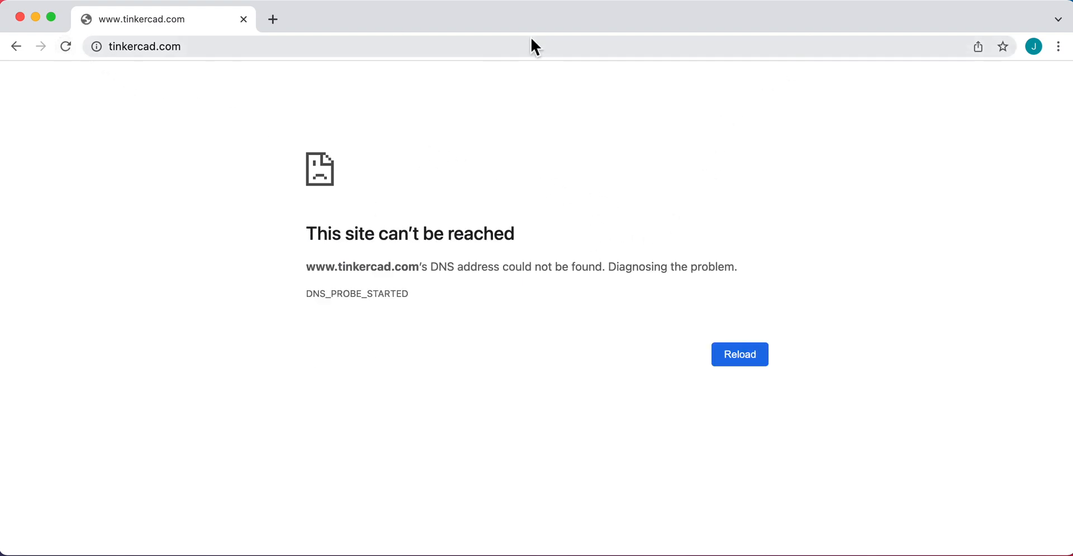
click(871, 1)
click(837, 72)
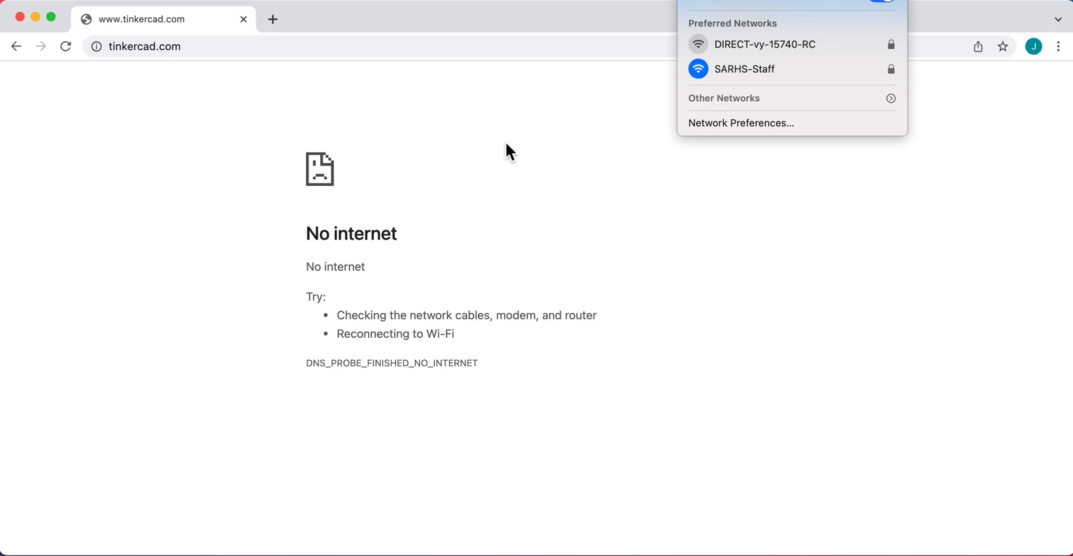
click(401, 53)
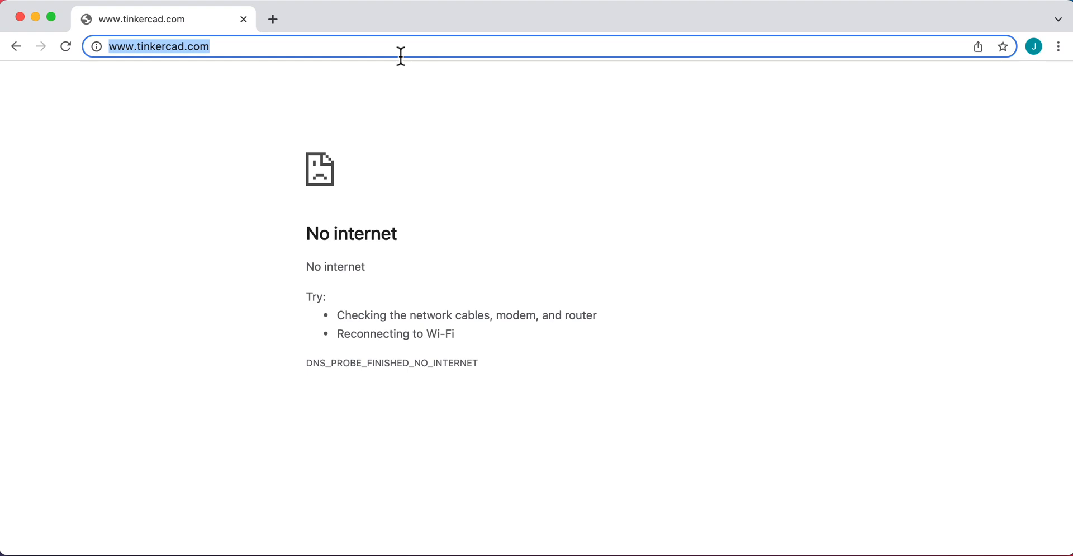
key(Return)
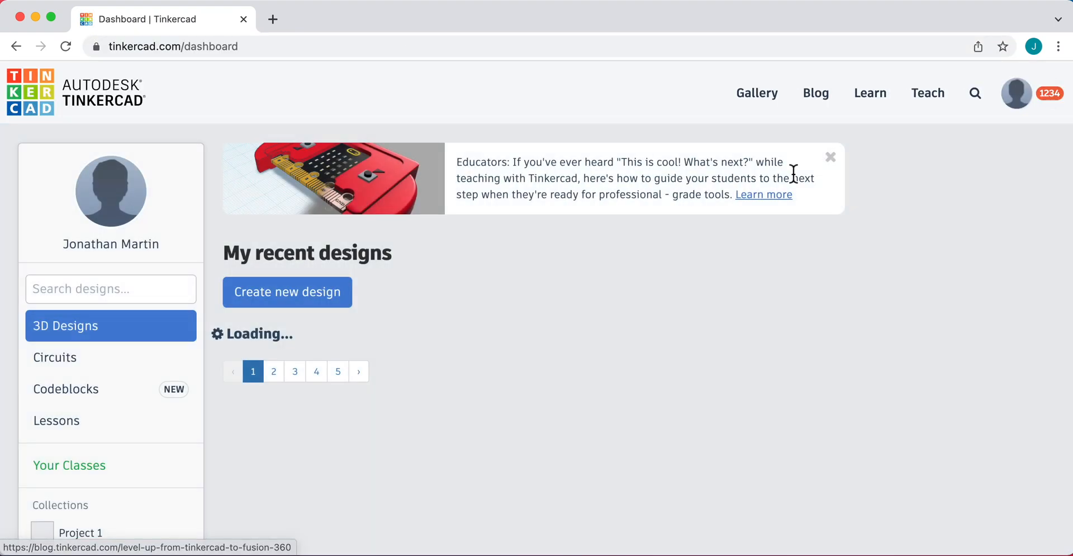
Step: Sign out of the Tinkercad account and sign back in with the existing account
click(1015, 109)
click(971, 300)
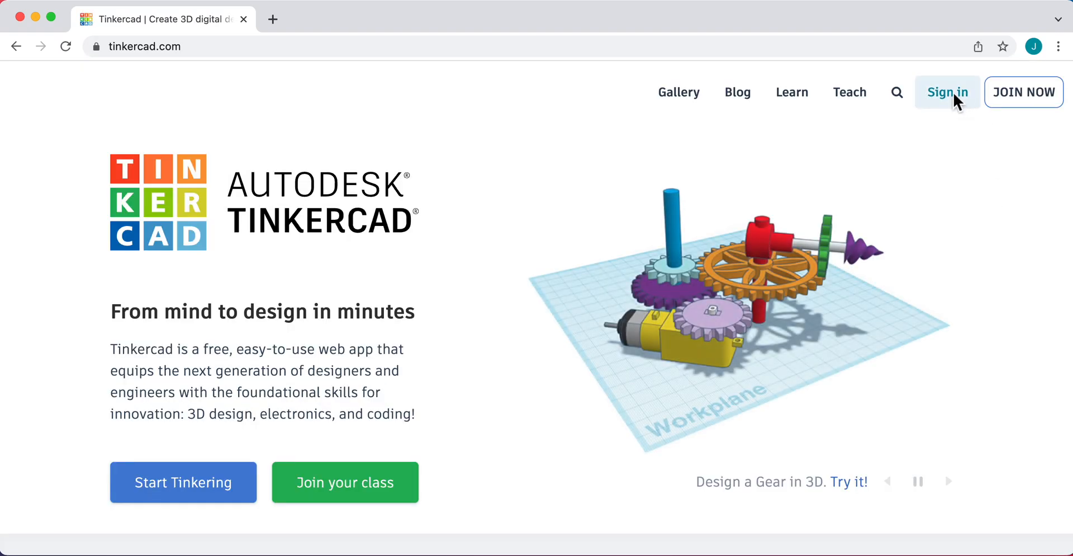
click(951, 96)
click(553, 376)
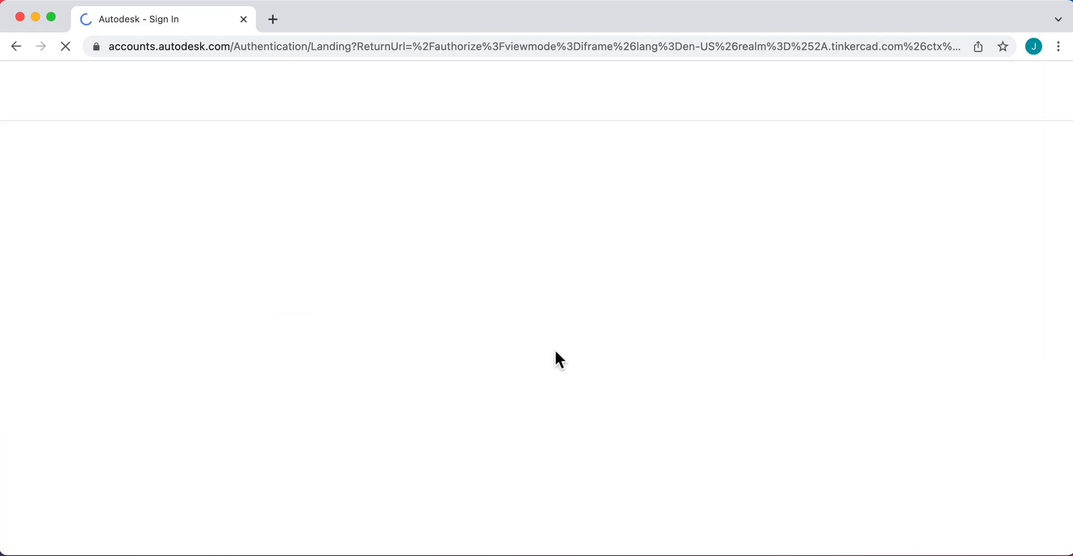
click(501, 279)
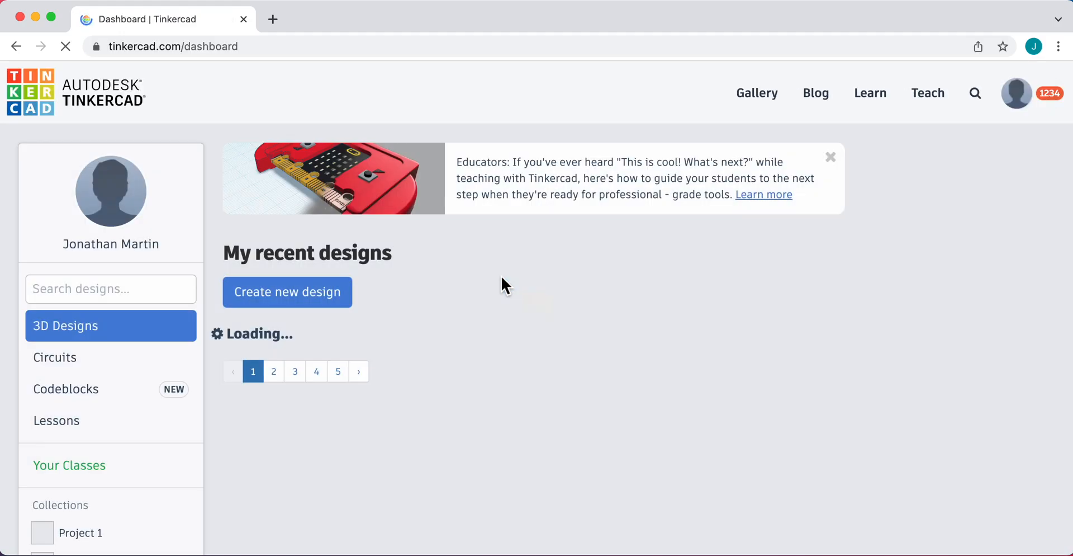
Step: Look at the circuits list, return to the 3D designs and create a new design
click(85, 361)
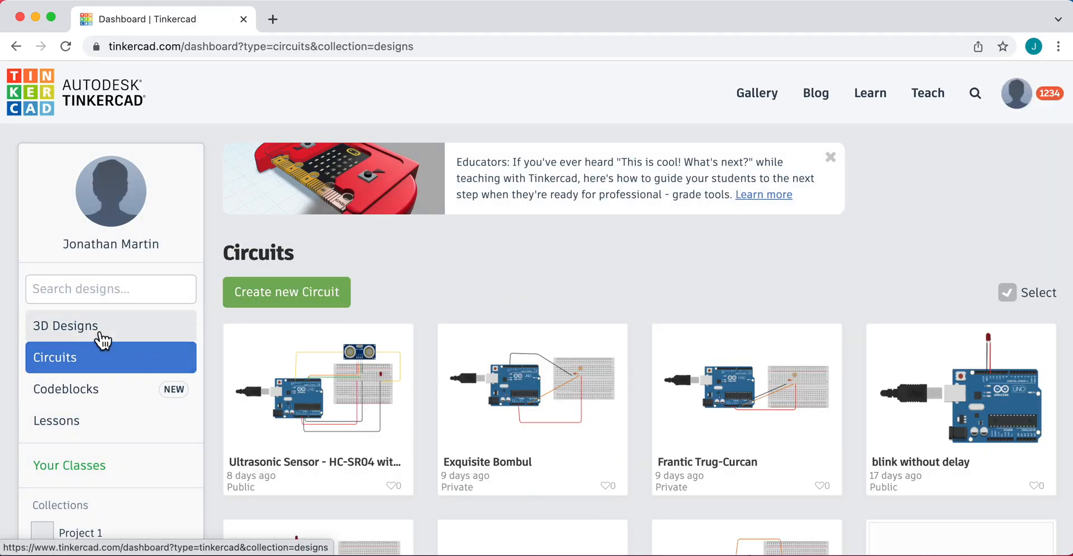
click(109, 336)
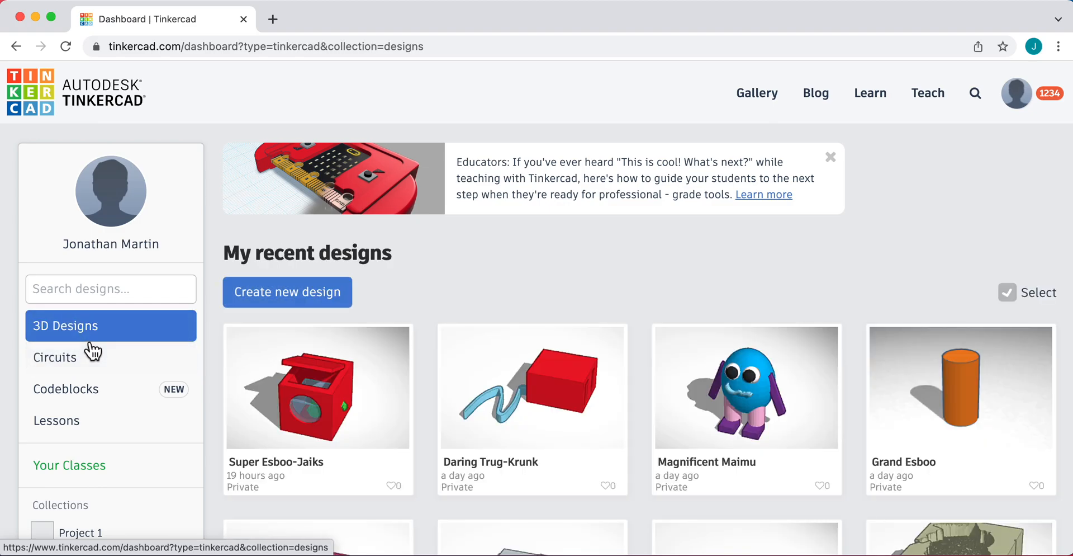
click(298, 296)
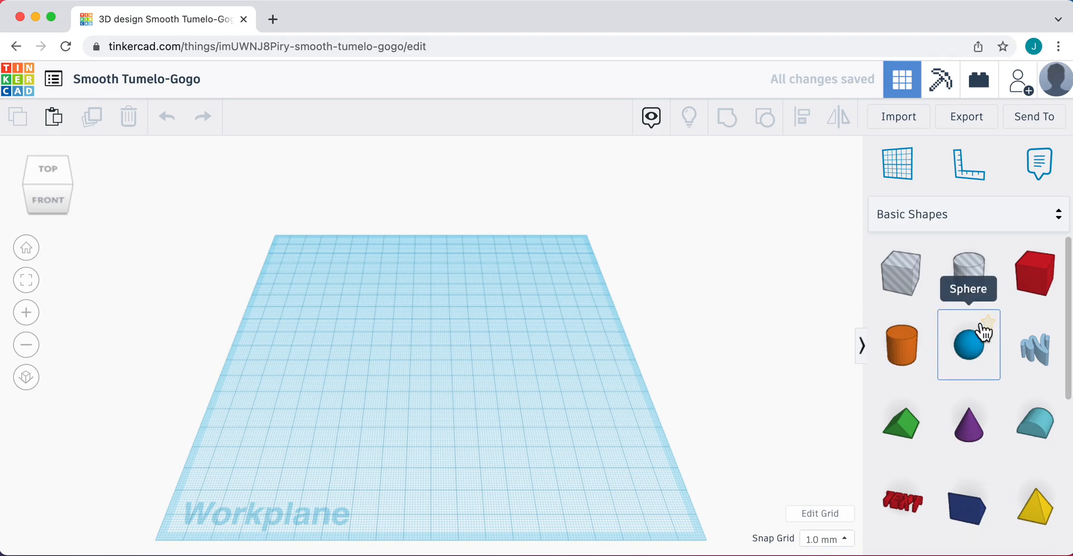
Step: Browse the basic shapes and place a solid cylinder on the workplane, left of its centre
scroll(962, 447, down, 2)
scroll(964, 448, down, 8)
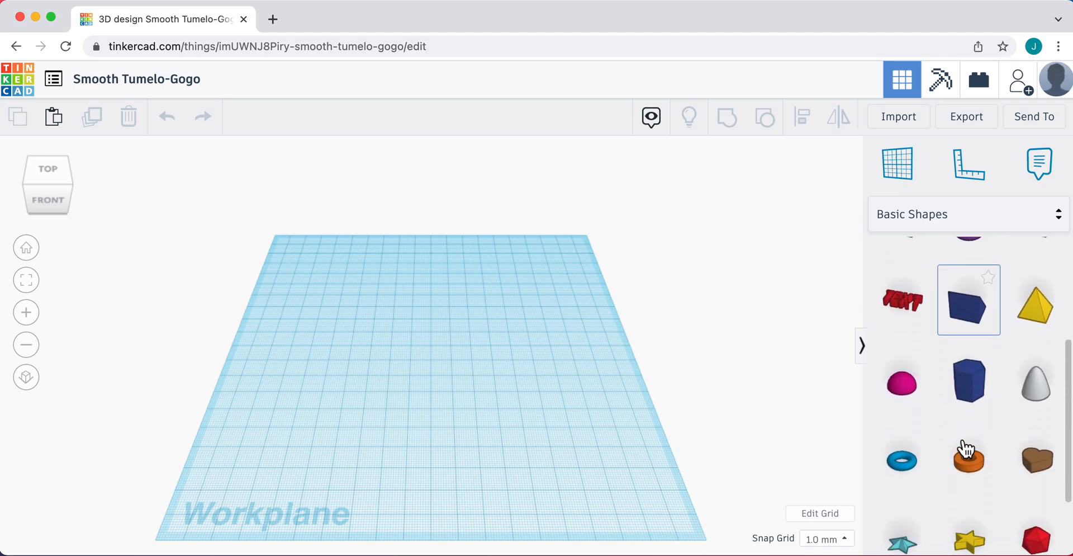
scroll(963, 445, up, 10)
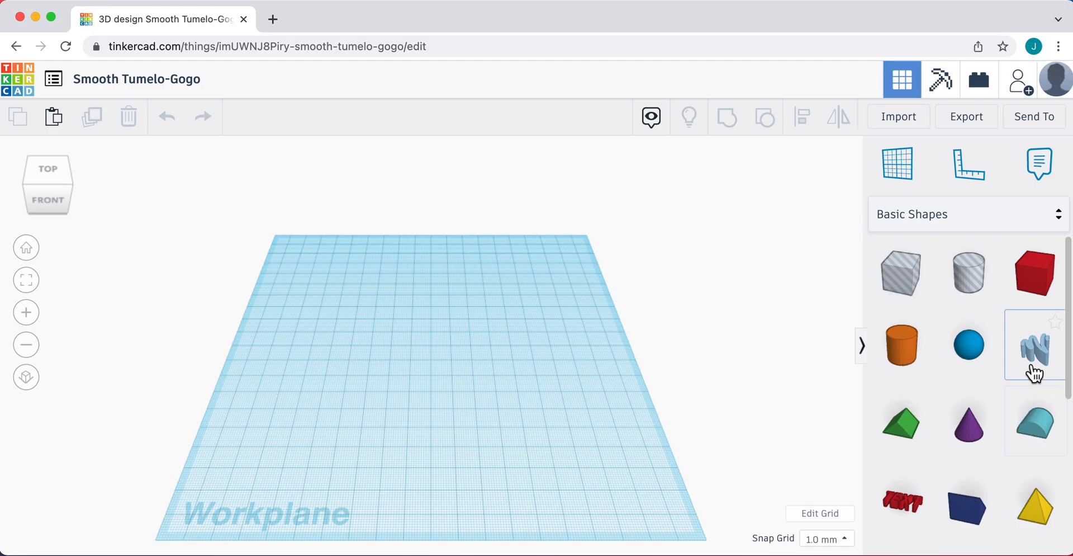
drag(918, 358, 382, 376)
click(445, 415)
Step: Tilt the view, briefly select the cylinder, and zoom in and out on the workplane
right_drag(467, 453, 469, 429)
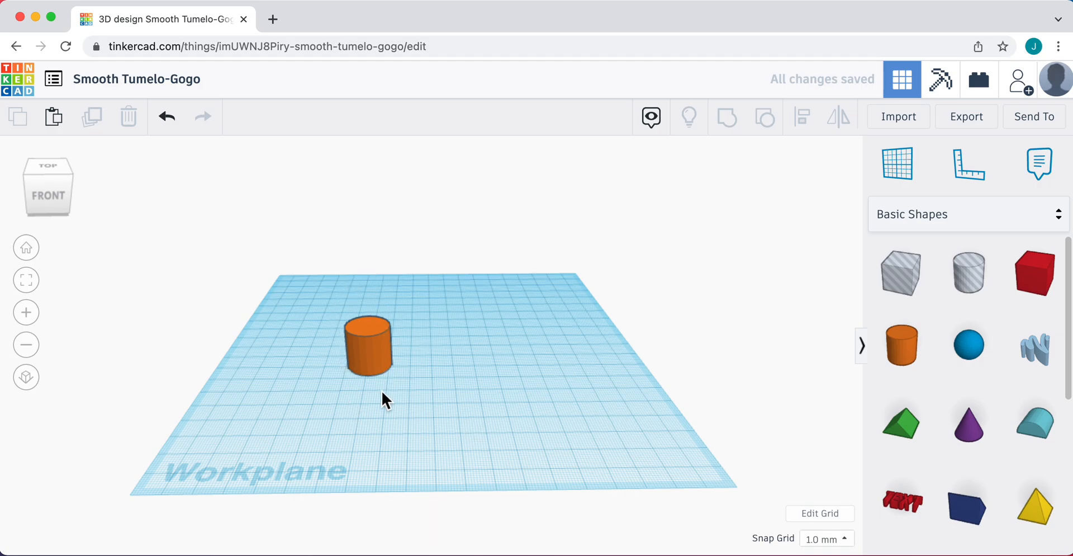
click(374, 359)
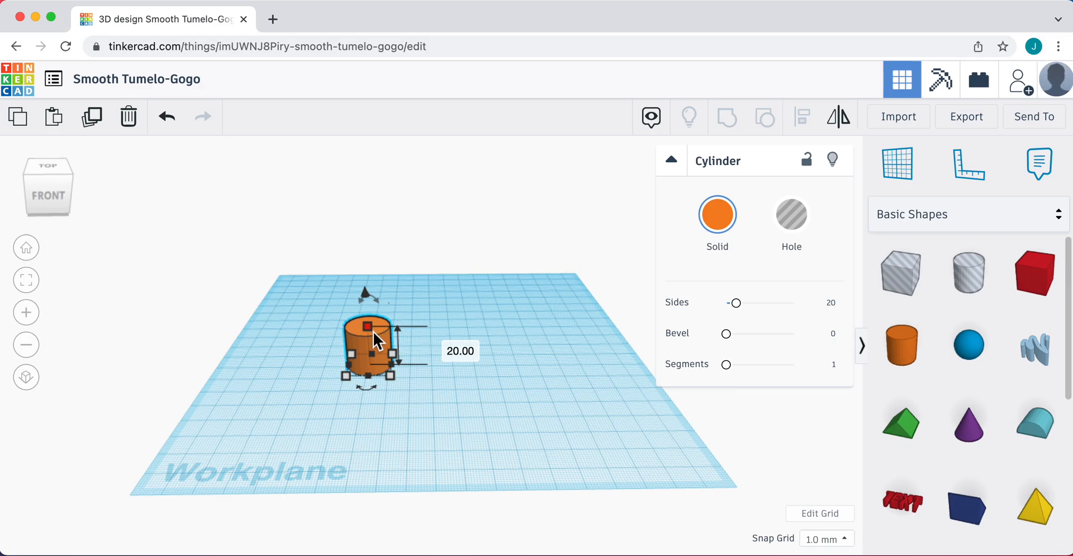
click(432, 360)
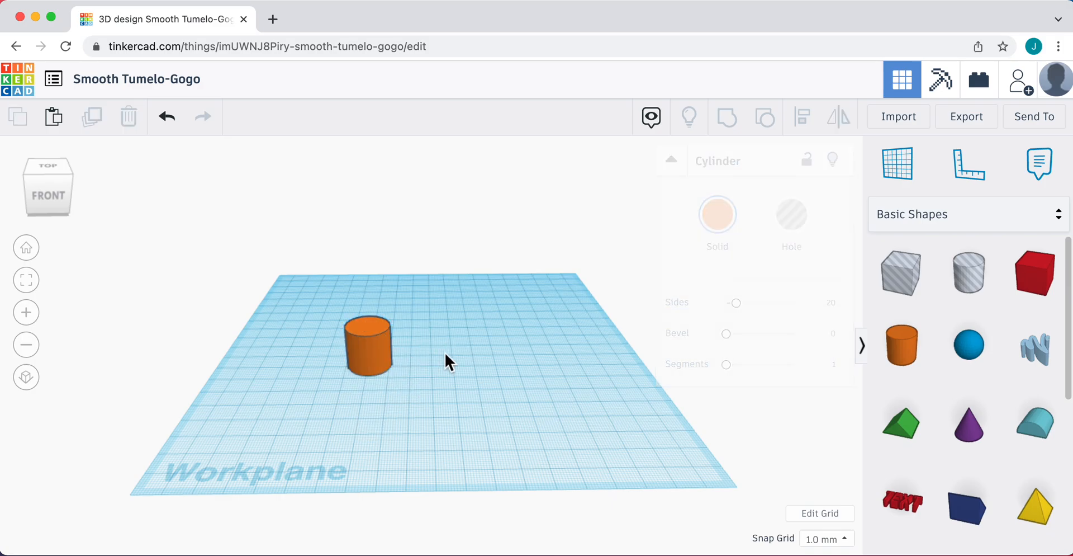
scroll(507, 368, up, 5)
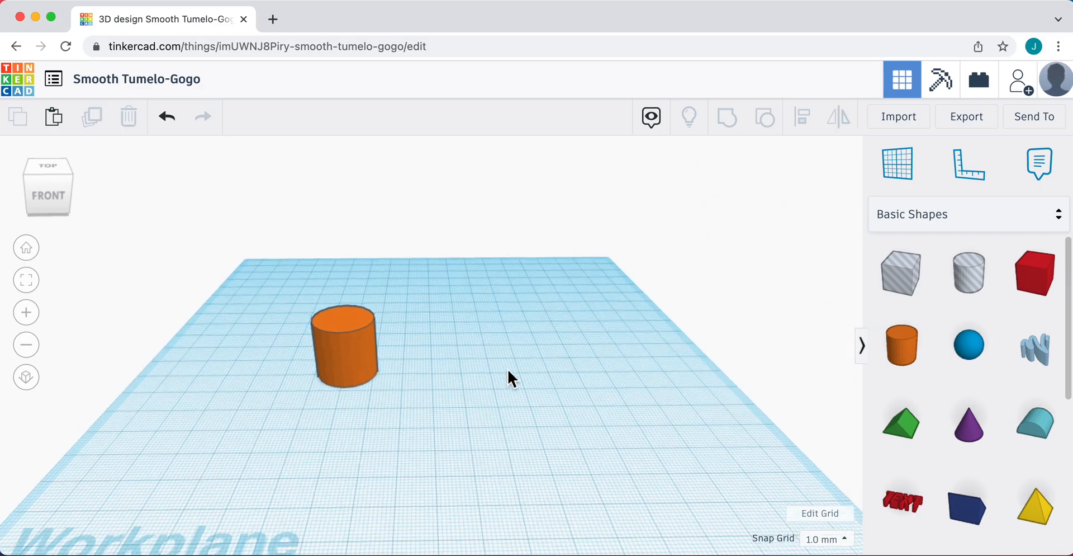
scroll(507, 367, down, 6)
scroll(507, 368, up, 3)
scroll(508, 368, down, 4)
scroll(507, 367, up, 5)
scroll(507, 369, down, 4)
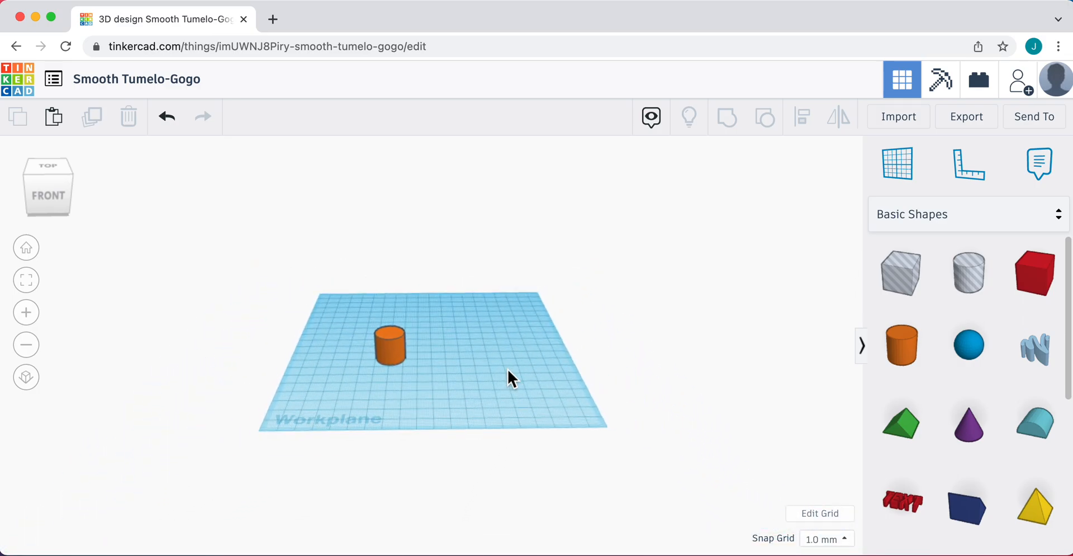
scroll(508, 369, up, 1)
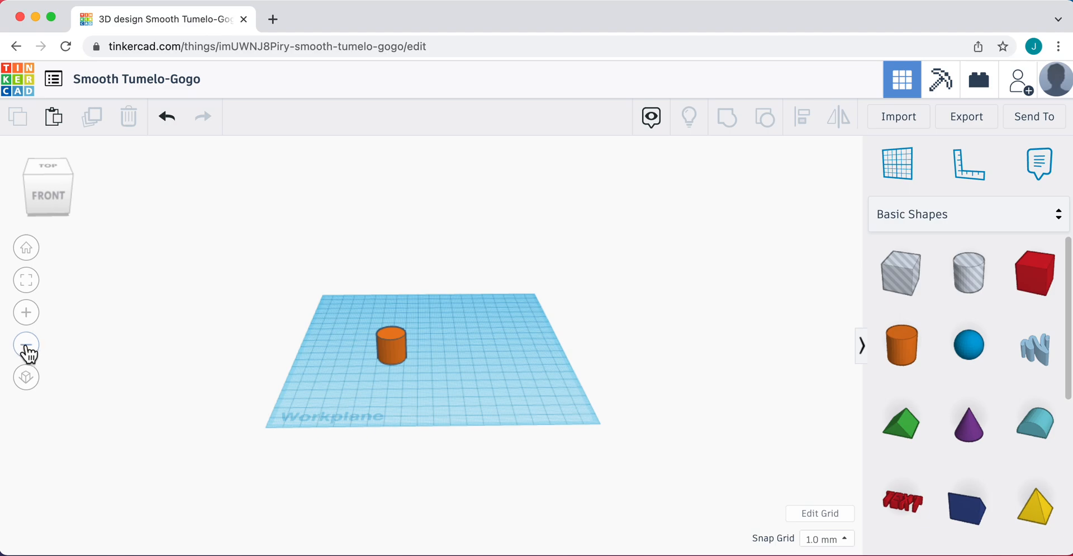
click(26, 345)
click(26, 312)
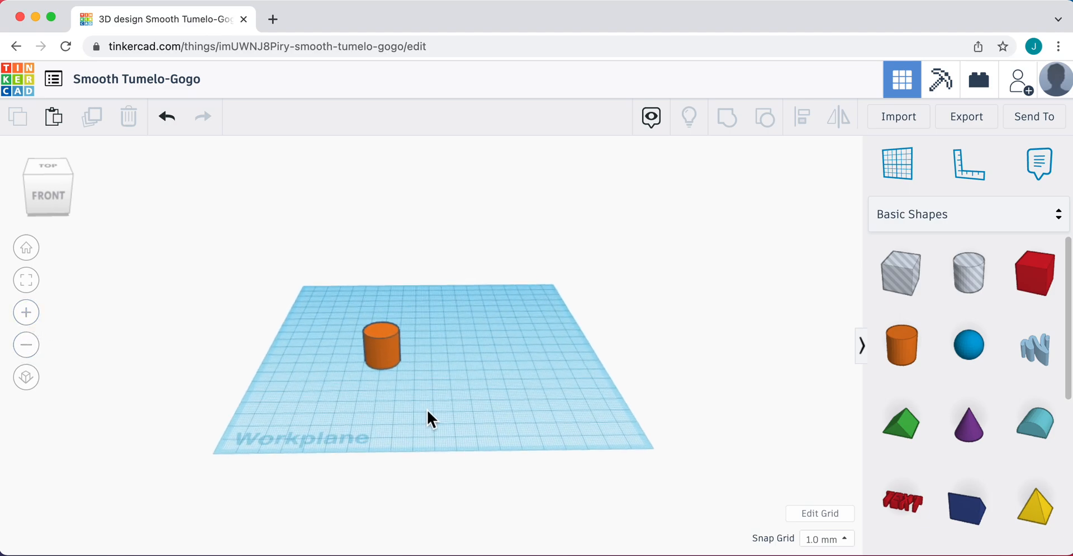
Step: Inspect the cylinder from the front and from below, and return to an angled view from above
right_drag(431, 400, 437, 429)
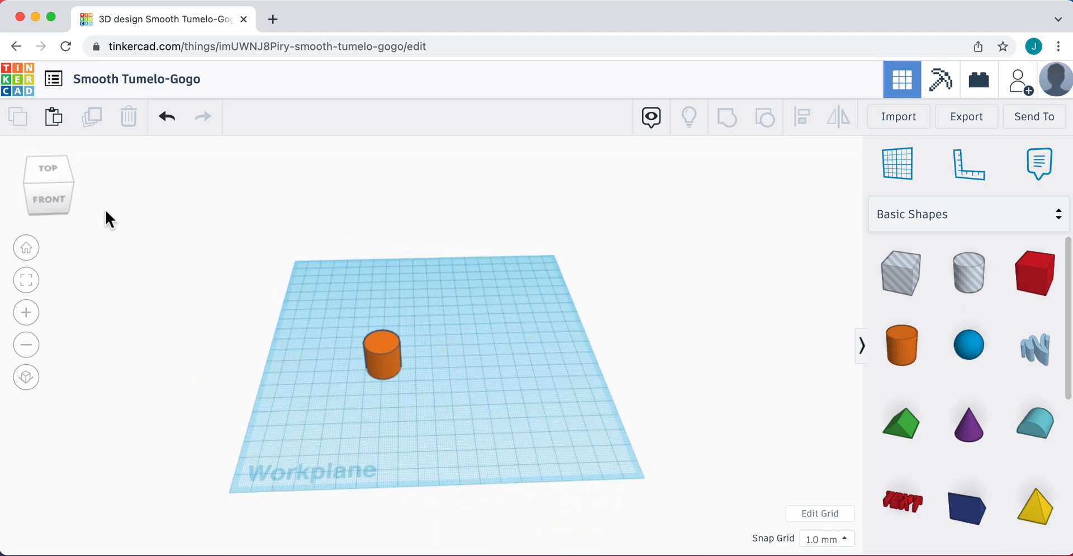
click(46, 200)
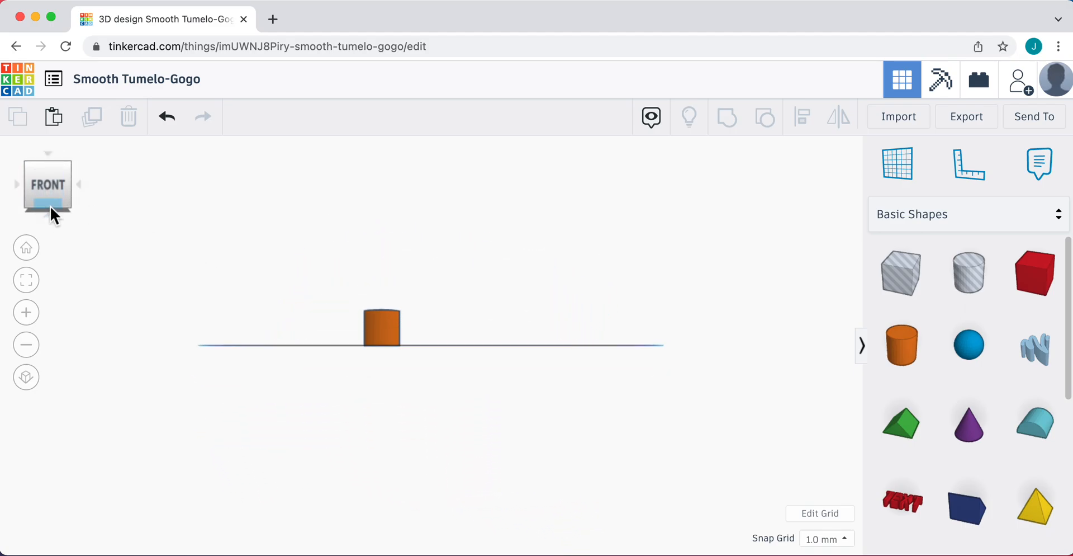
click(51, 207)
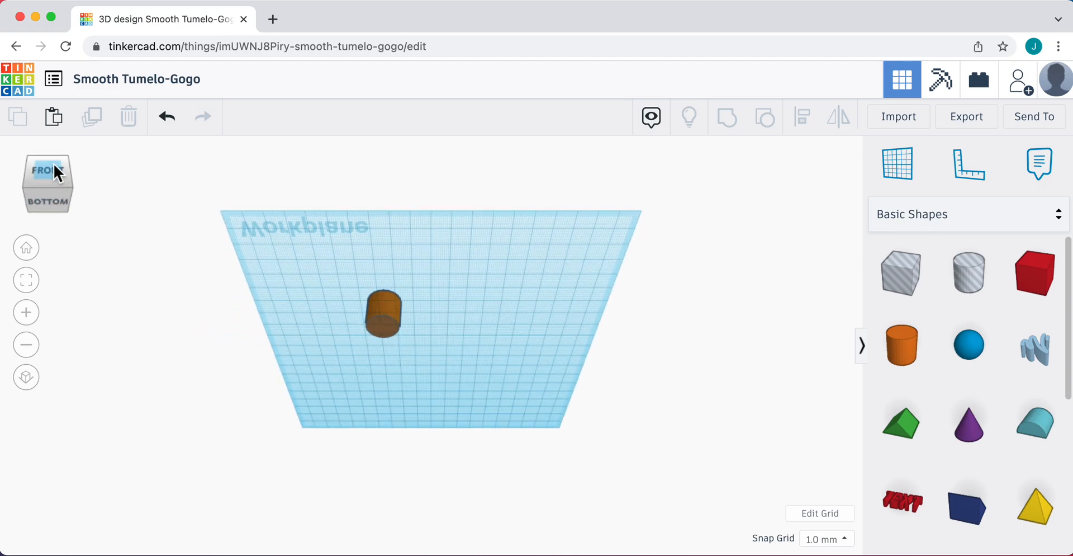
click(49, 172)
click(54, 168)
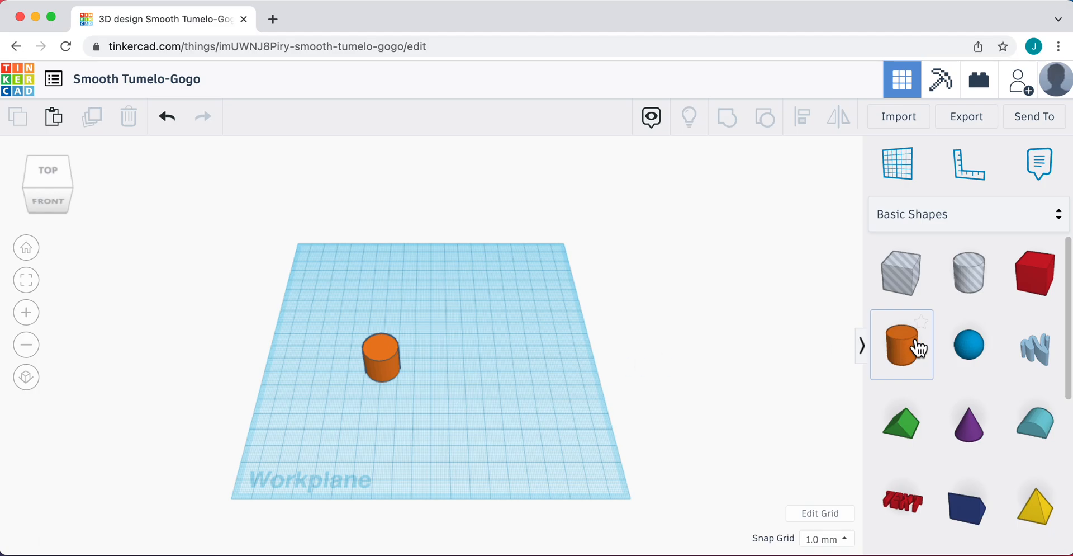
Step: Stretch the cylinder taller and shrink its base to about 17.1 by 19 mm
click(393, 362)
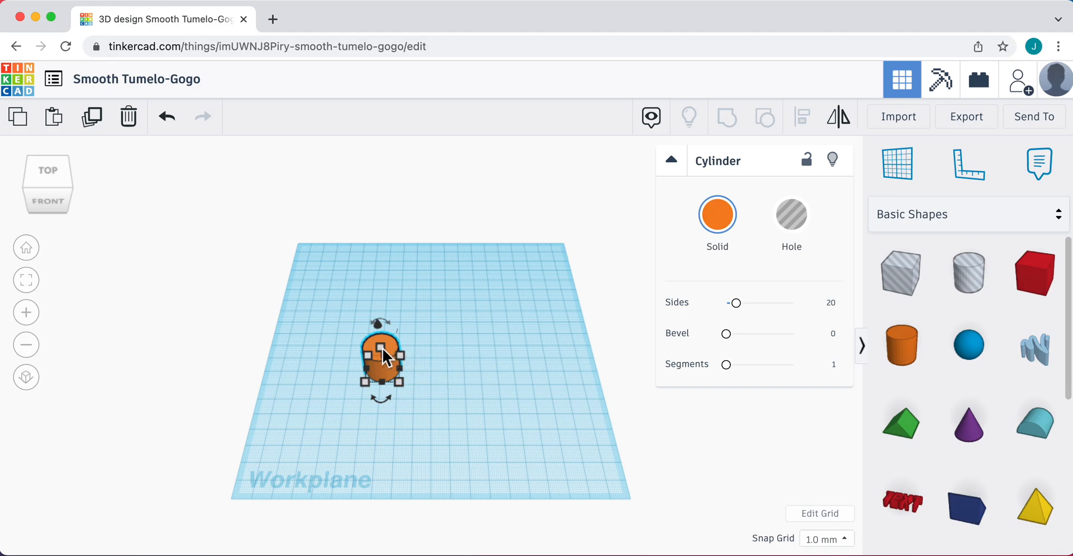
drag(380, 347, 380, 323)
mouse_move(400, 367)
mouse_down()
mouse_move(440, 370)
mouse_move(397, 366)
mouse_up()
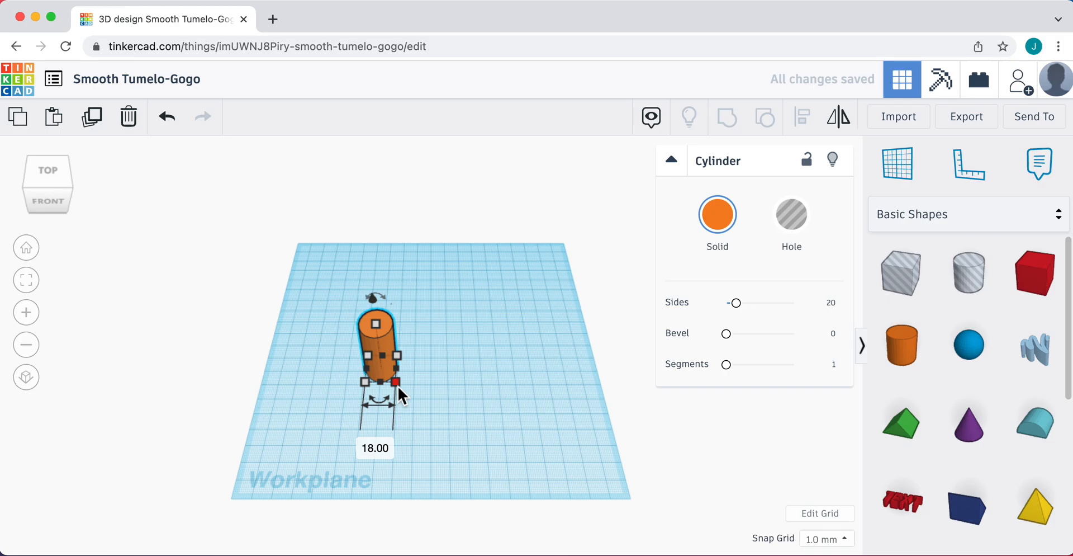
mouse_move(395, 383)
mouse_down()
mouse_move(414, 402)
mouse_move(389, 380)
mouse_up()
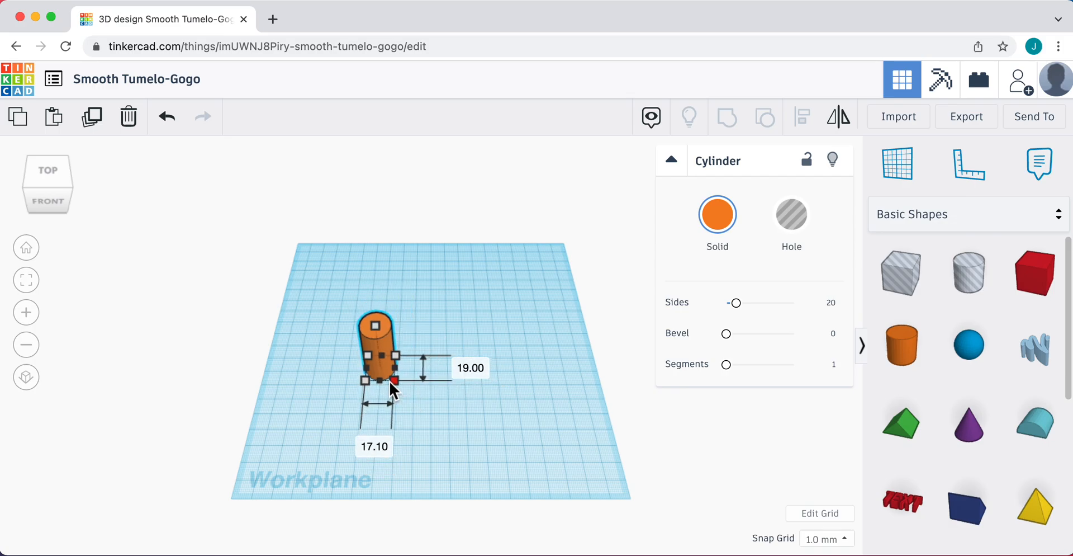
click(429, 400)
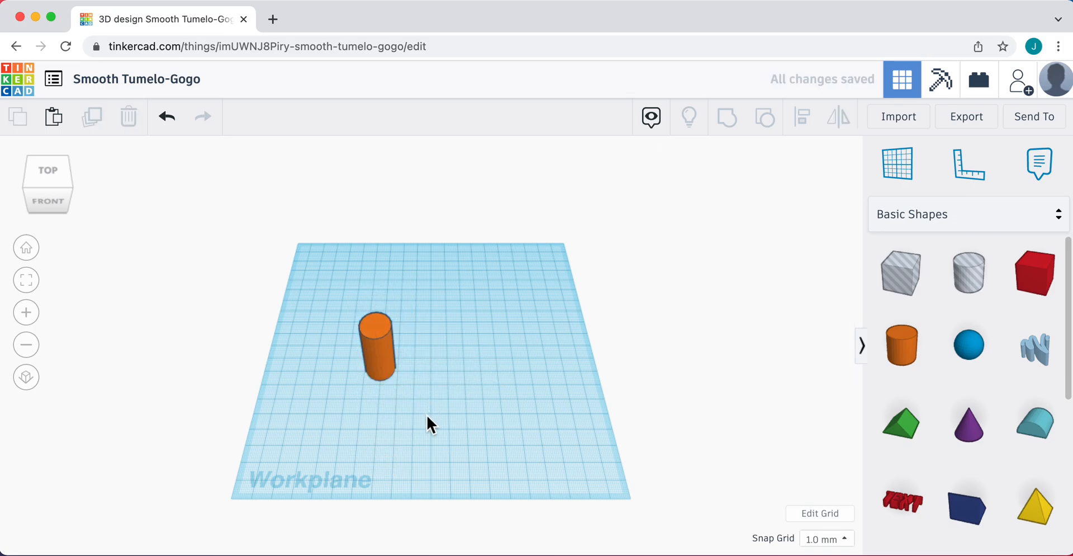
Step: Duplicate the cylinder and place the copy beside the original, leaving a small gap between them
click(385, 356)
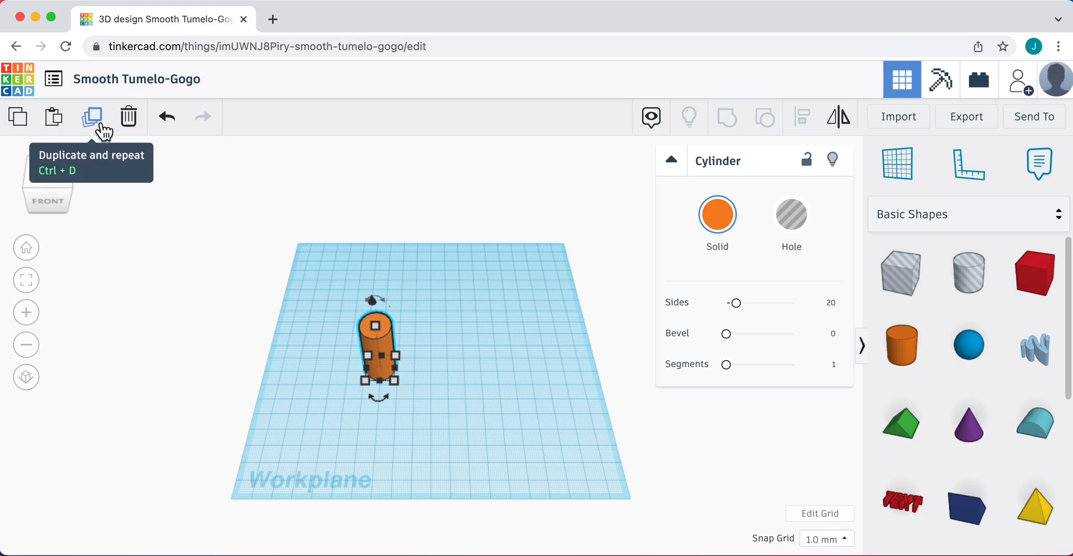
click(103, 126)
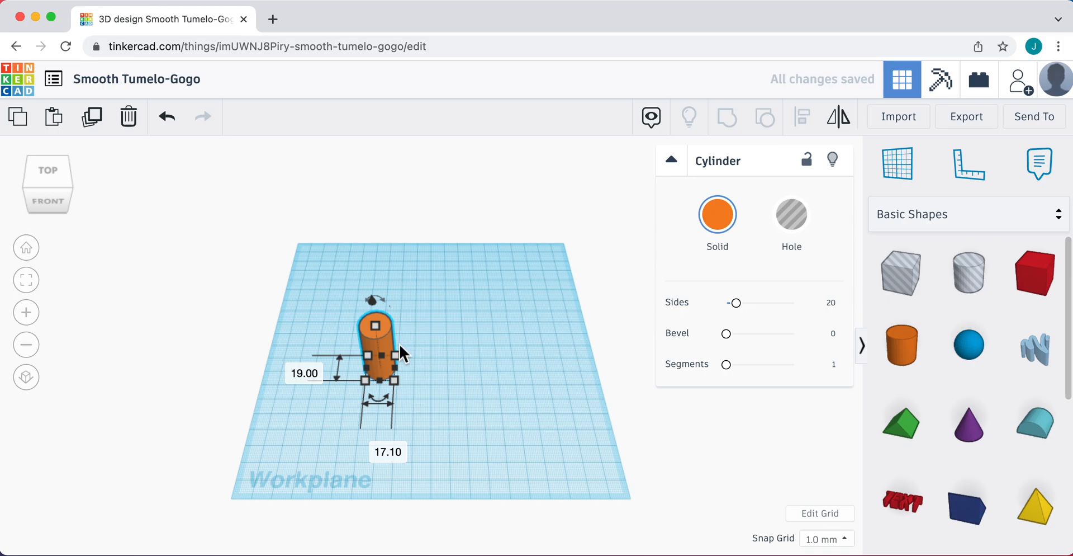
drag(390, 342, 436, 341)
click(497, 455)
mouse_move(498, 455)
right_down()
mouse_move(503, 433)
mouse_move(508, 453)
right_up()
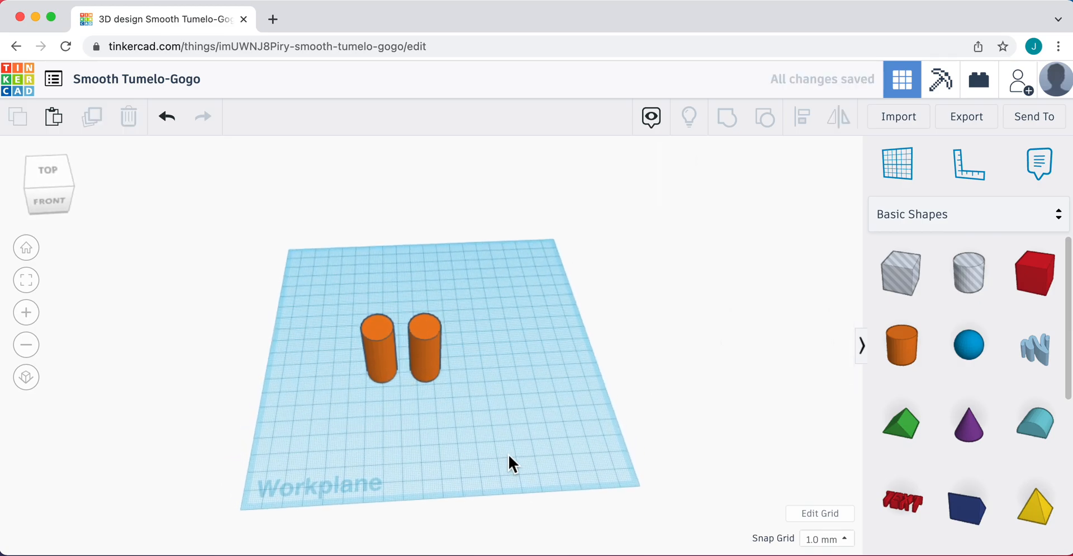
scroll(498, 412, up, 4)
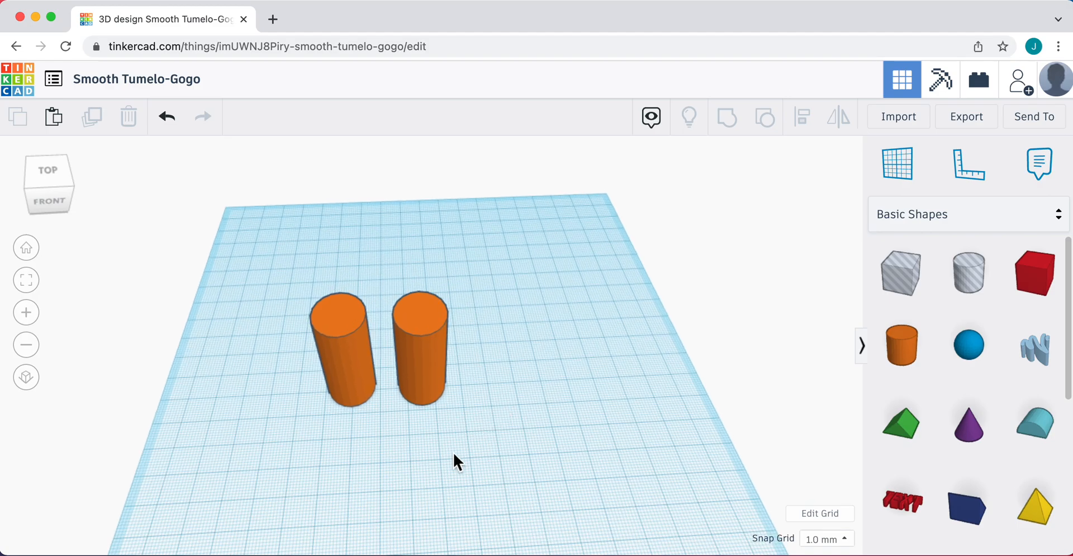
click(432, 374)
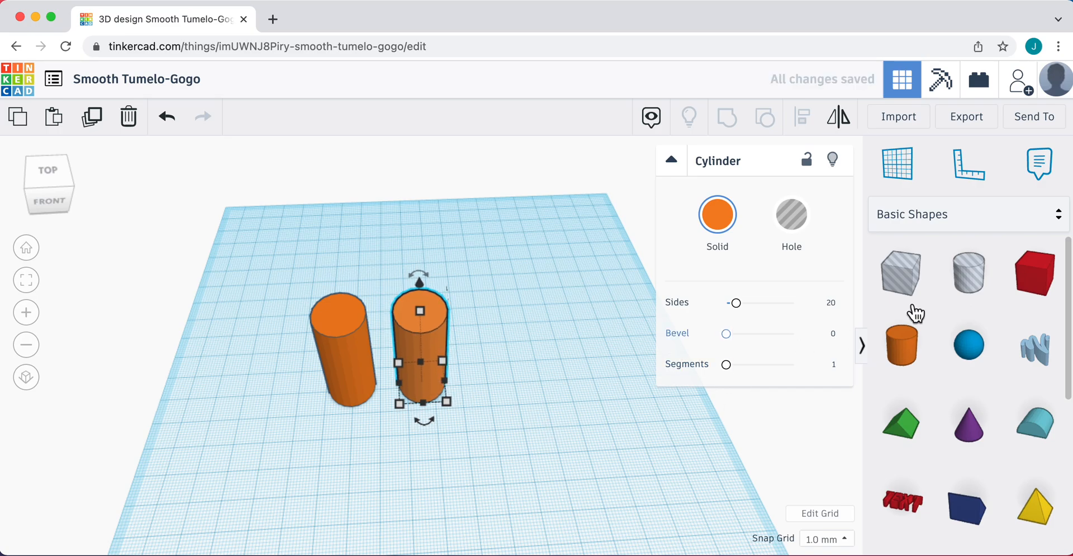
click(619, 380)
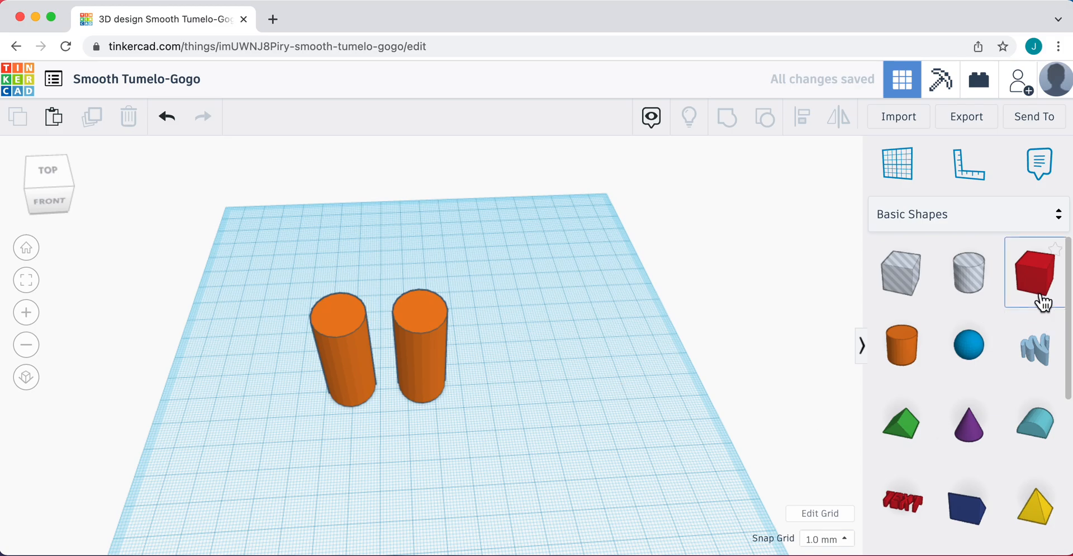
Step: Add a solid red box in front of the two cylinders, 17 mm deep, and stretch it to 42 mm tall
drag(1043, 294, 452, 481)
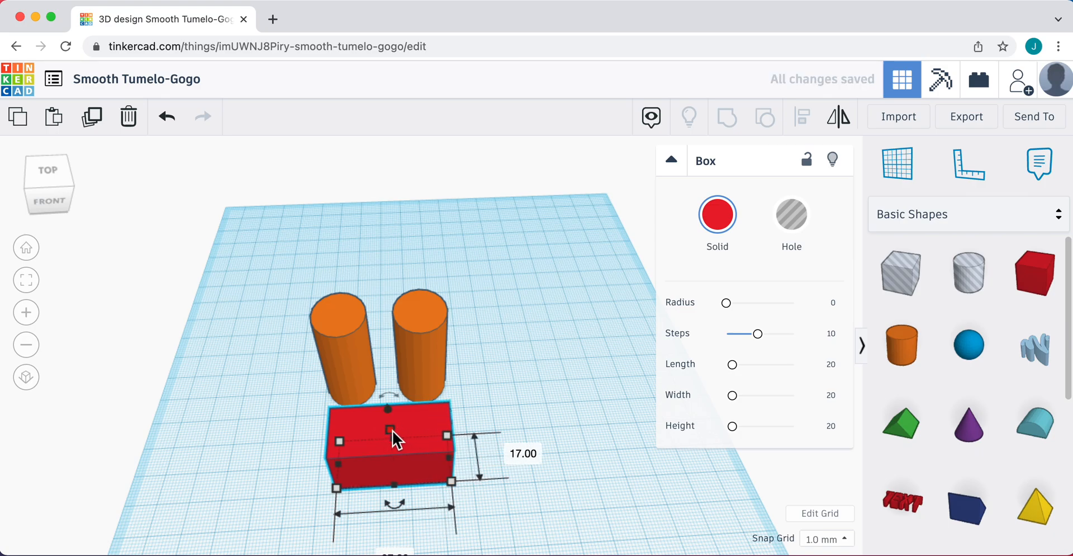
drag(392, 430, 388, 376)
drag(389, 384, 387, 390)
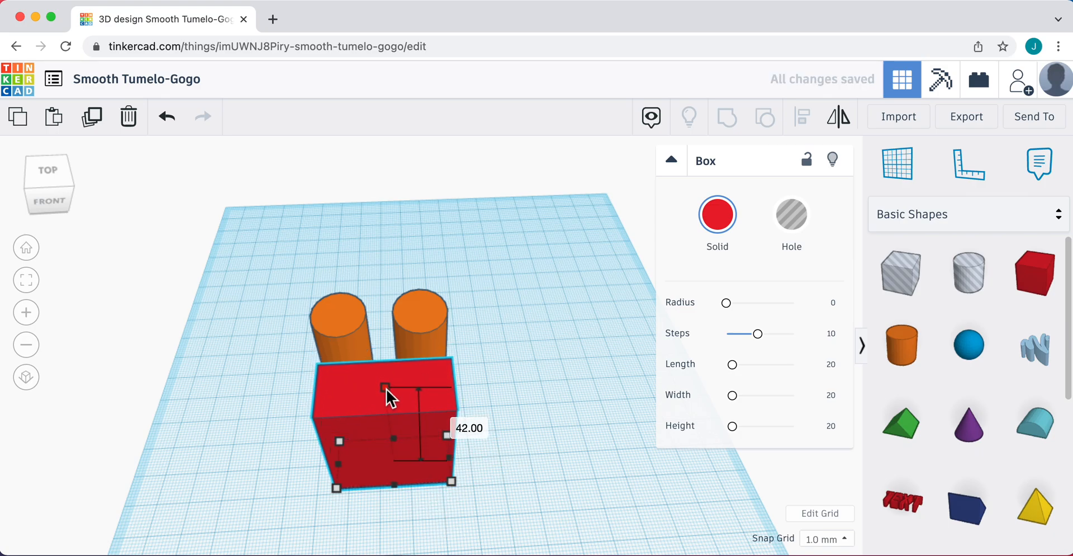
click(518, 432)
scroll(519, 431, down, 3)
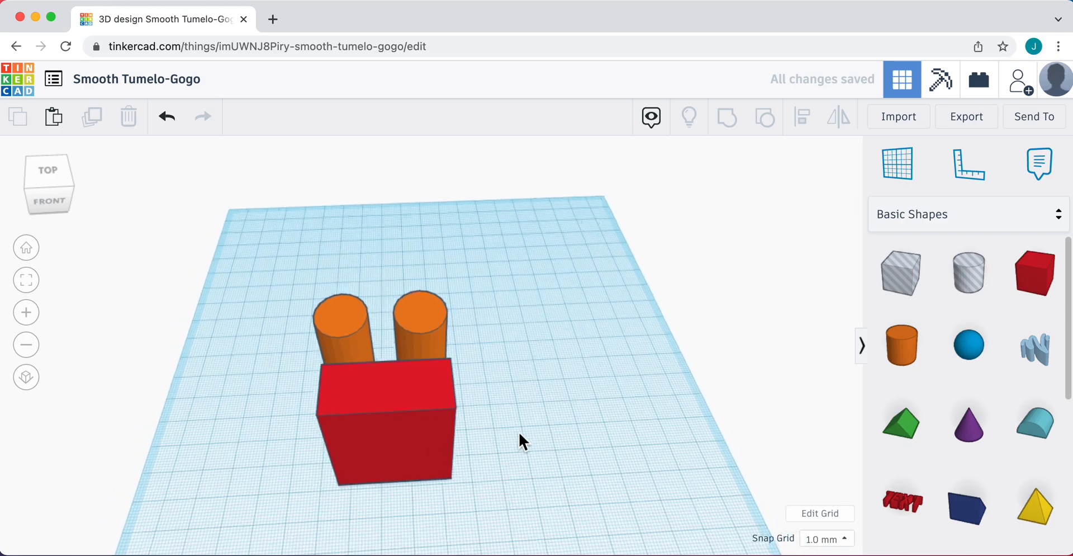
Step: Raise the red box well off the workplane so that its underside clears the lower part of the cylinders
click(407, 378)
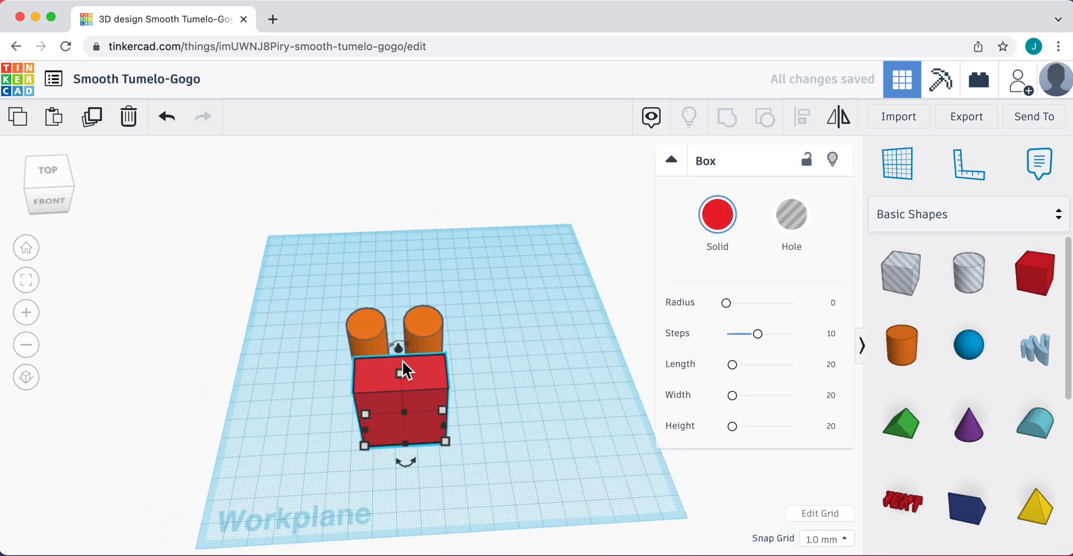
scroll(515, 463, up, 5)
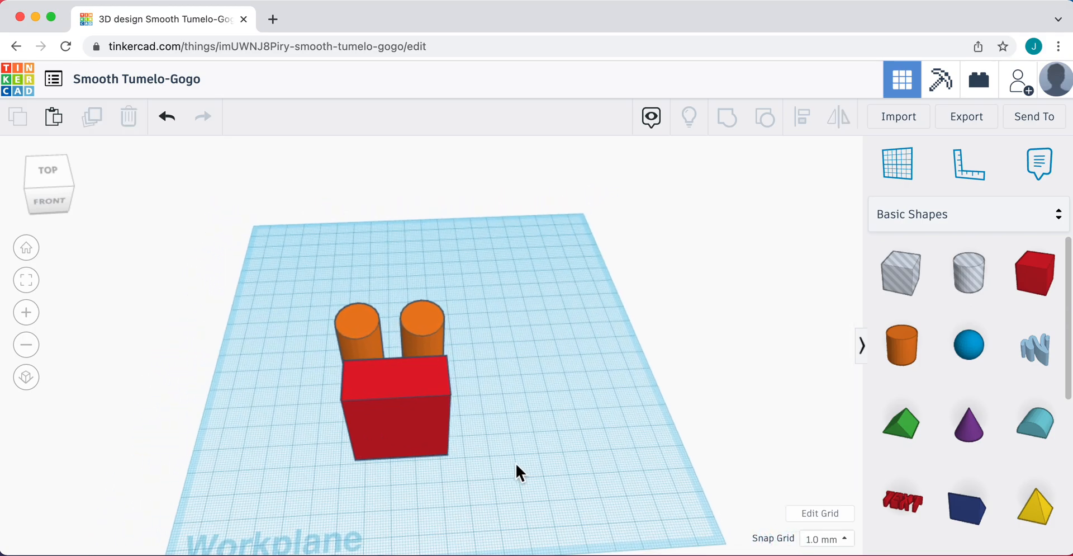
right_drag(537, 460, 545, 437)
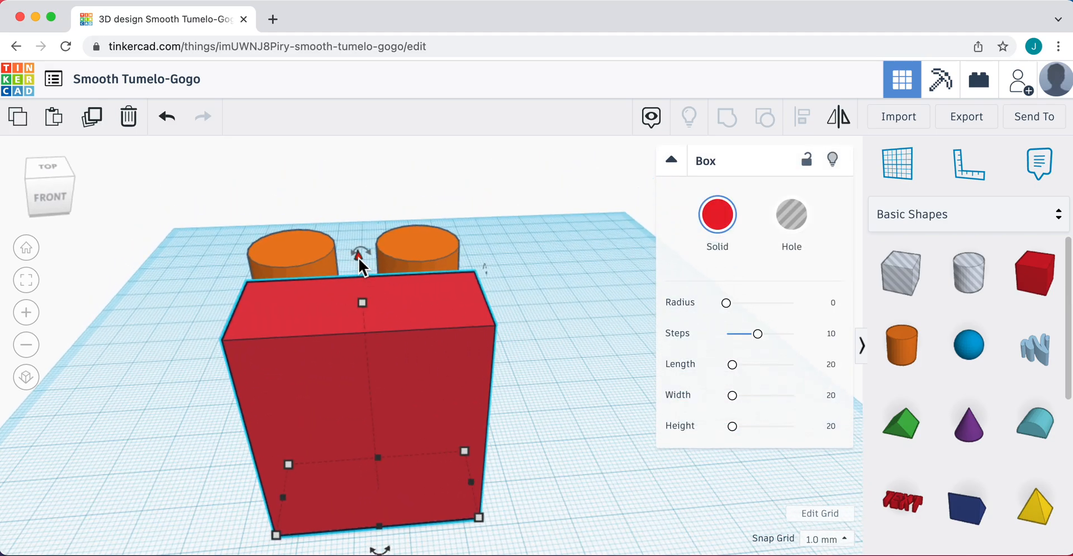
drag(357, 257, 353, 99)
scroll(583, 313, up, 2)
scroll(583, 313, down, 8)
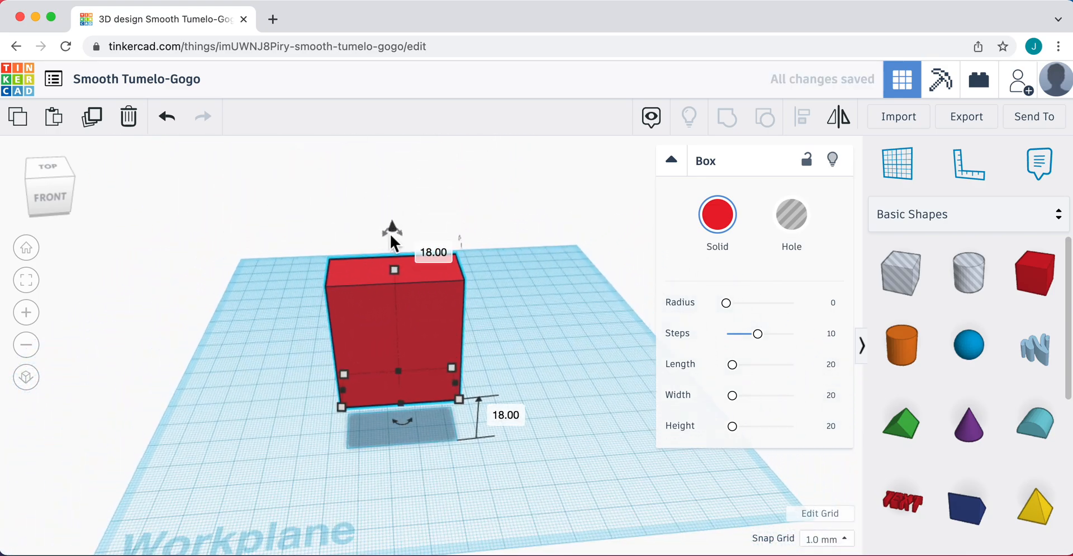
drag(394, 227, 389, 134)
click(529, 276)
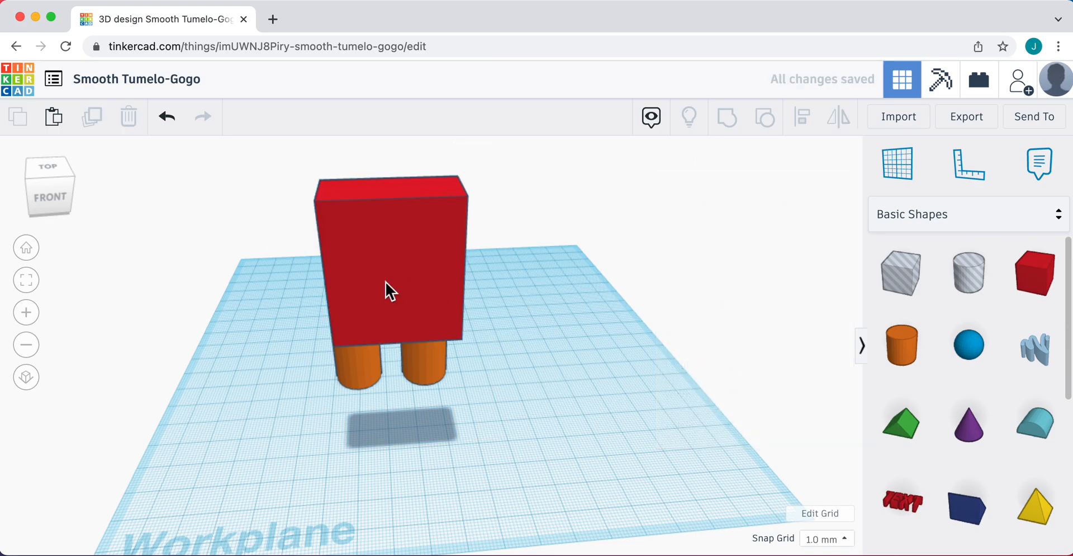
Step: Move the raised box back over the two cylinders and select it in the top view to align it
right_drag(559, 290, 560, 344)
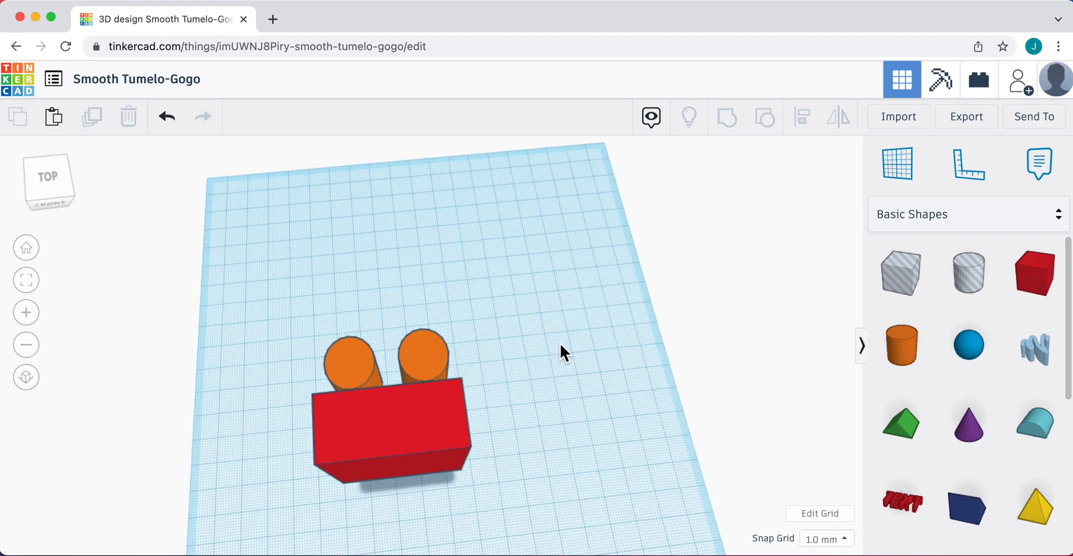
click(427, 386)
drag(426, 386, 414, 304)
click(78, 194)
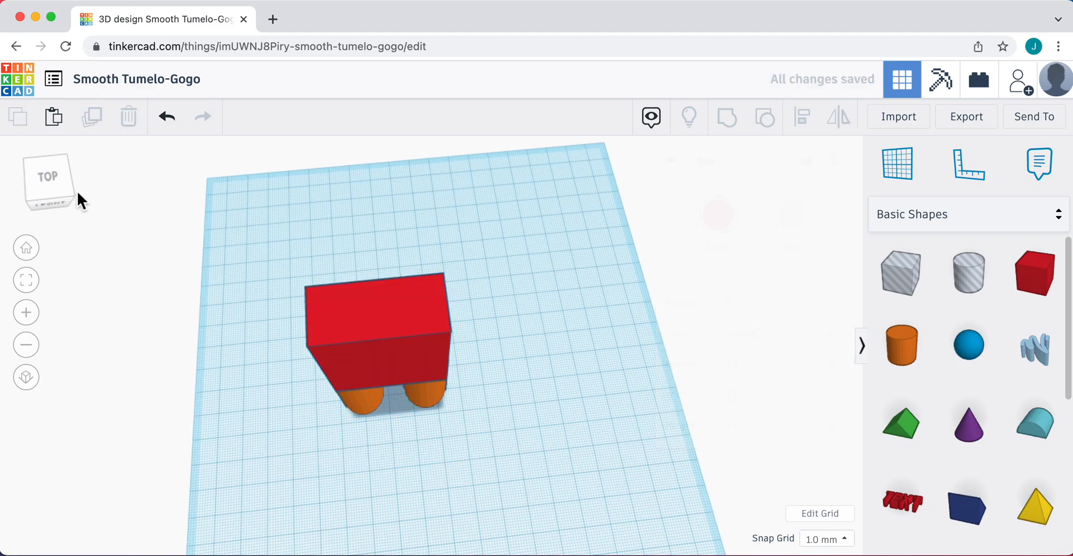
click(49, 182)
click(351, 421)
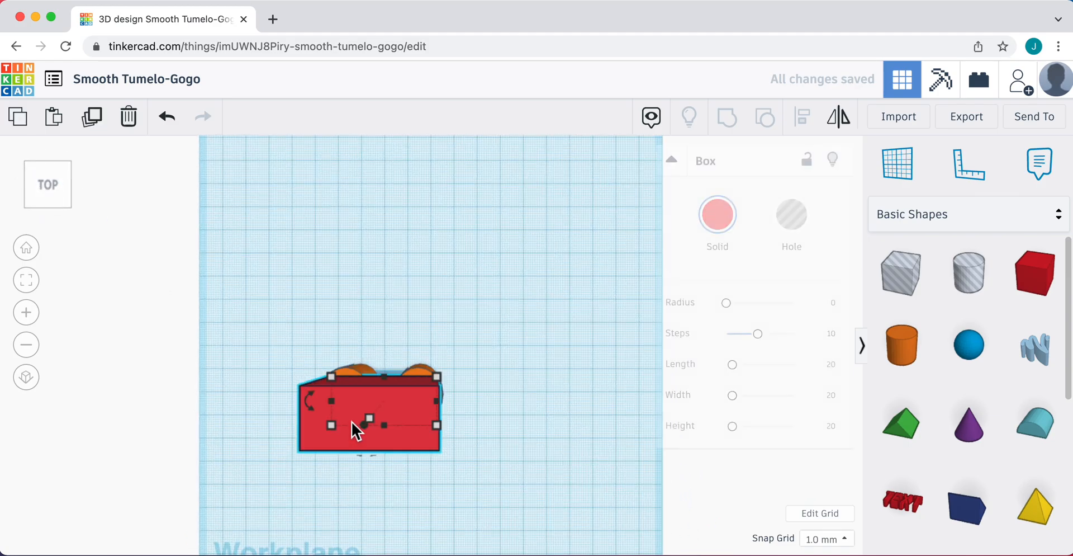